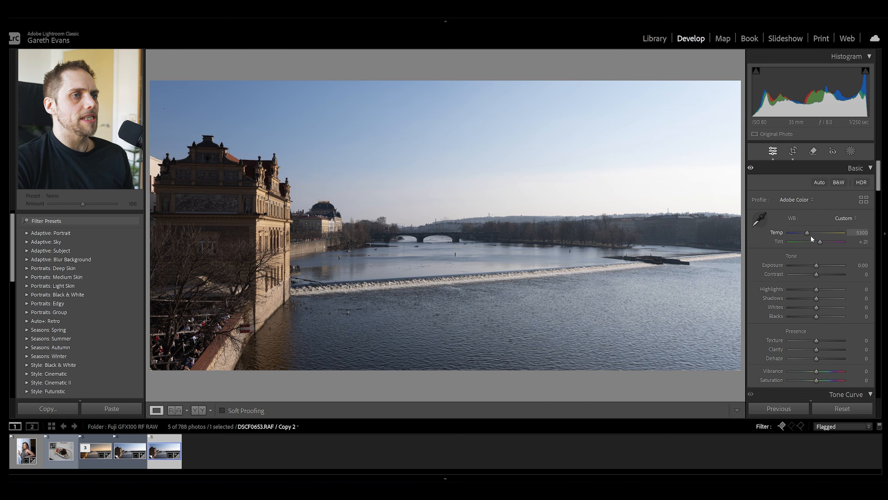
Warm the white balance to a temperature of 7214 and lower the photo's highlights to −56.
left_click_drag(807, 232, 819, 232)
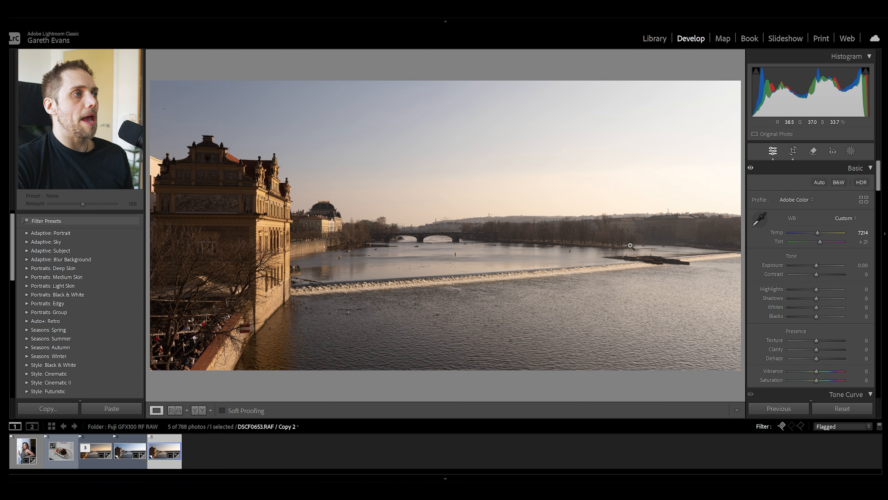
left_click_drag(814, 289, 801, 292)
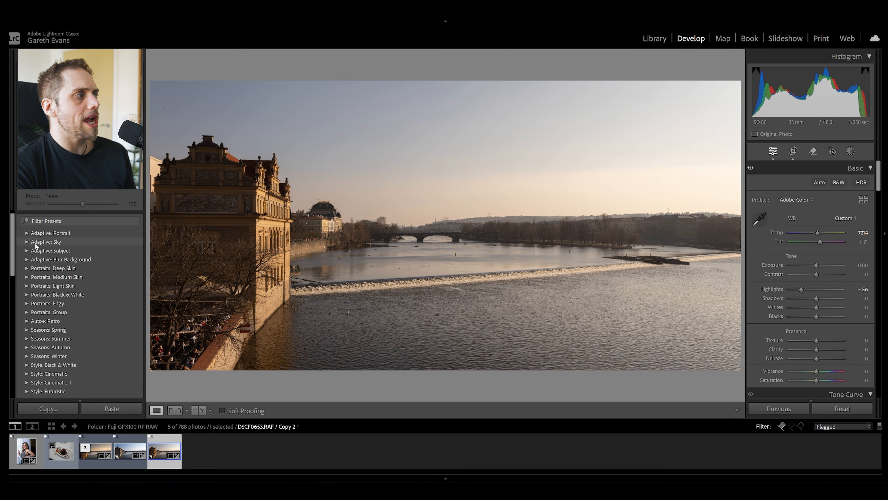
Apply the Adaptive: Sky Sunrise preset and inspect the adjustments of the sky mask it adds.
left_click(26, 242)
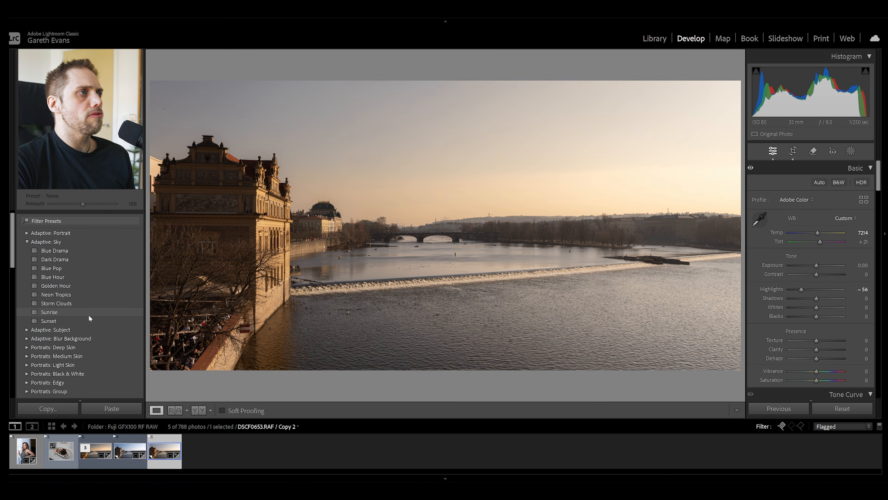
left_click(138, 314)
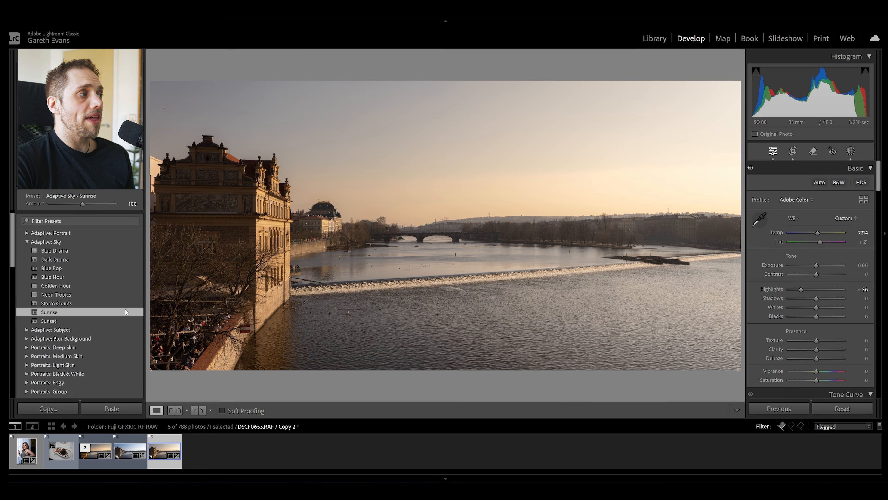
left_click(852, 151)
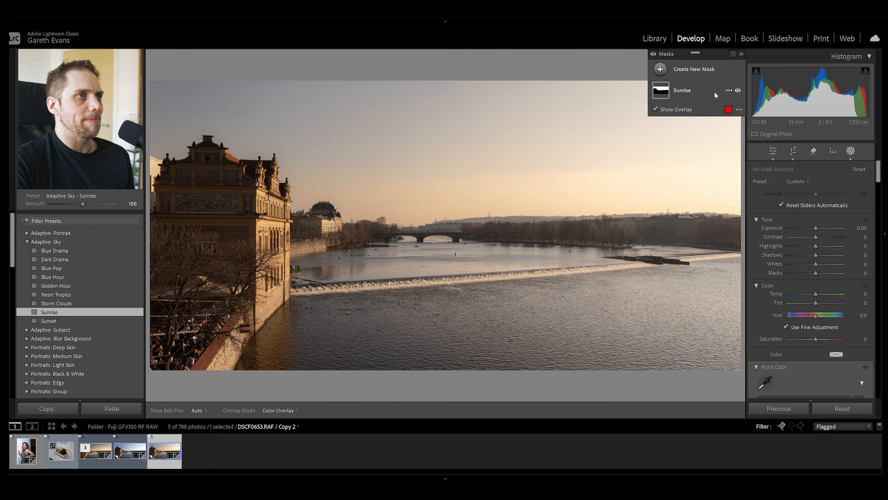
left_click(697, 87)
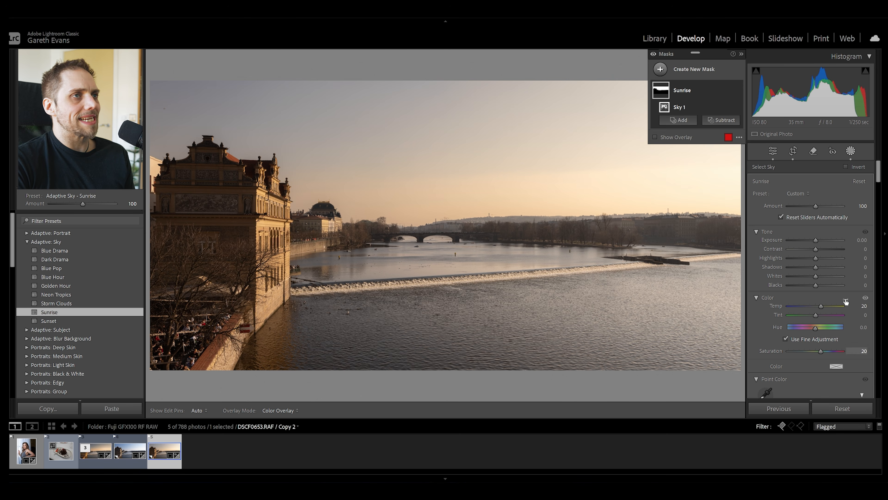
left_click(773, 151)
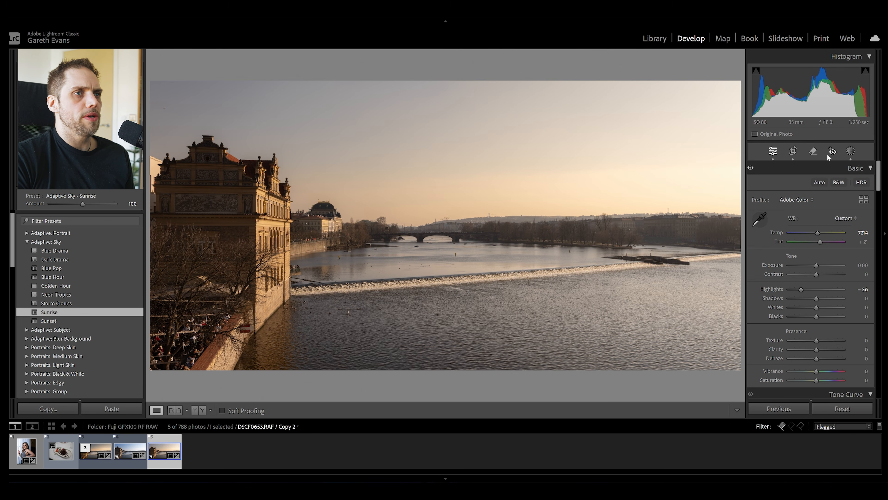
Create a linear gradient mask fading down from the upper edge of the sky to about the bridge.
left_click(847, 153)
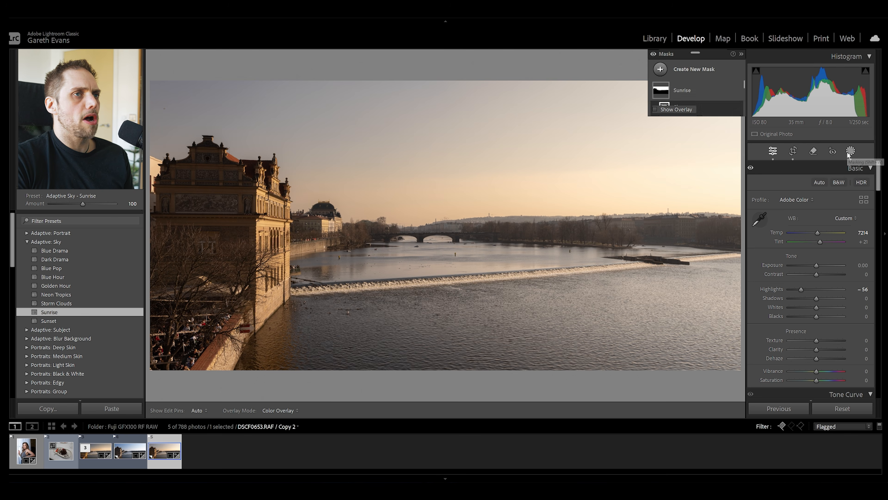
left_click(692, 72)
left_click(709, 168)
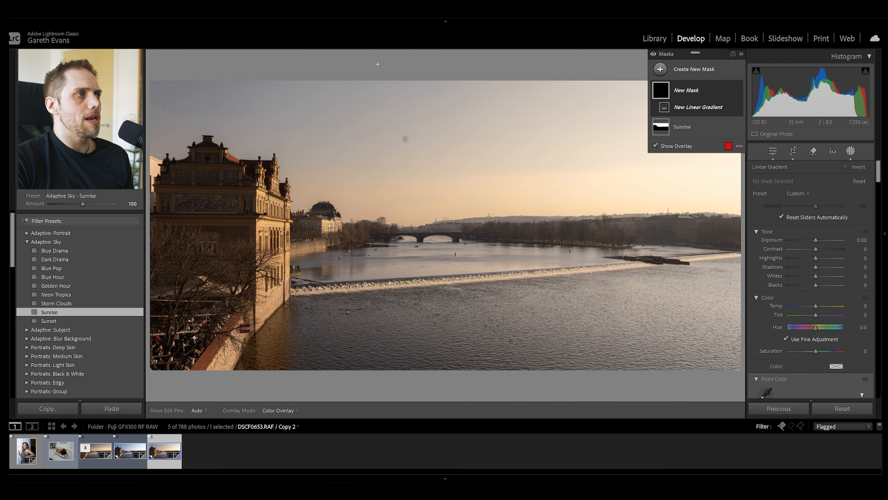
left_click_drag(439, 70, 443, 268)
left_click_drag(442, 169, 444, 138)
Intersect the upper gradient mask with a sky selection and slightly lower the mask's exposure.
right_click(701, 90)
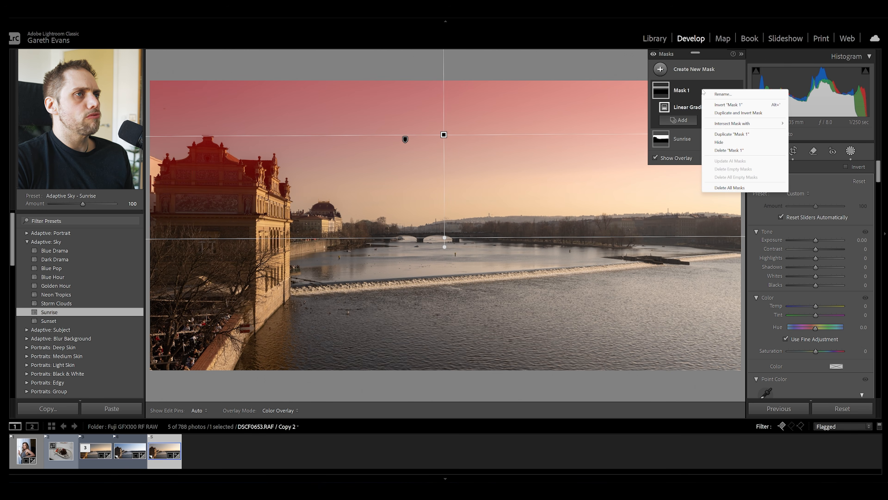
mouse_move(752, 123)
left_click(814, 132)
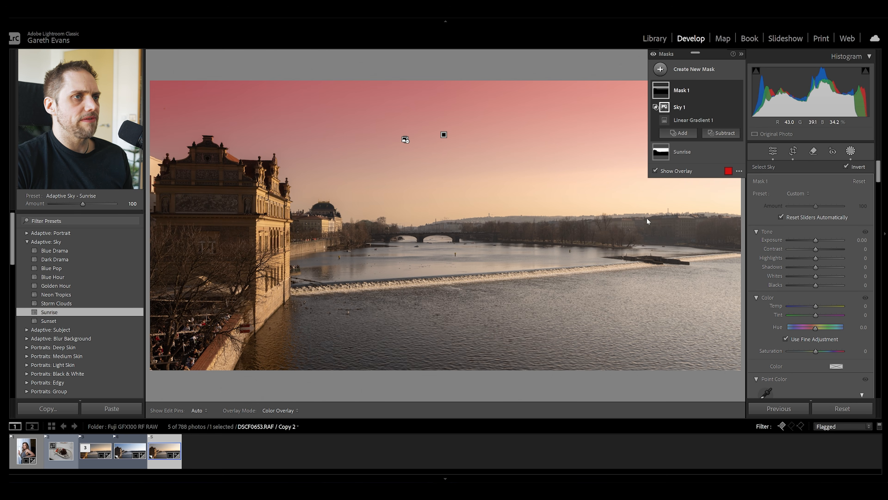
left_click_drag(816, 242, 812, 242)
Add a linear gradient mask fading up over the water to the horizon and set its exposure to −0.60.
left_click(691, 71)
left_click(723, 168)
left_click_drag(452, 396, 452, 223)
left_click_drag(816, 240, 811, 240)
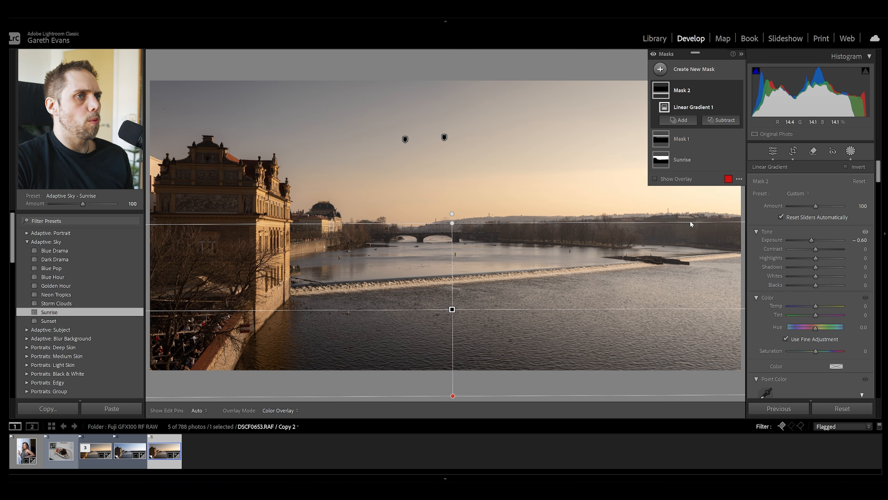
mouse_move(727, 91)
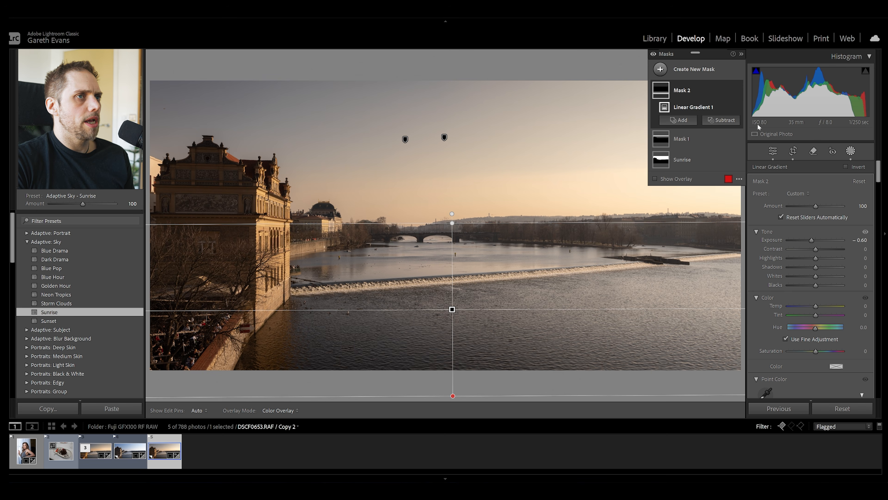
left_click(773, 151)
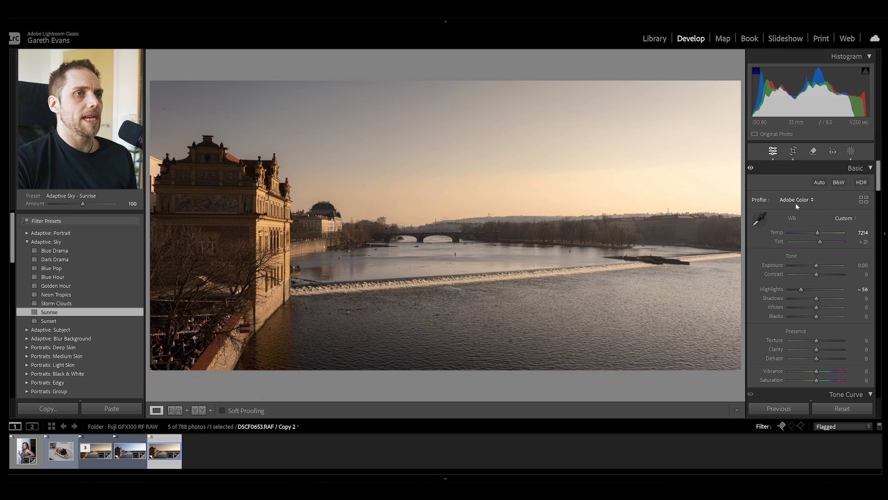
Apply the Adaptive Color profile to the photo at an amount of 100.
left_click(863, 199)
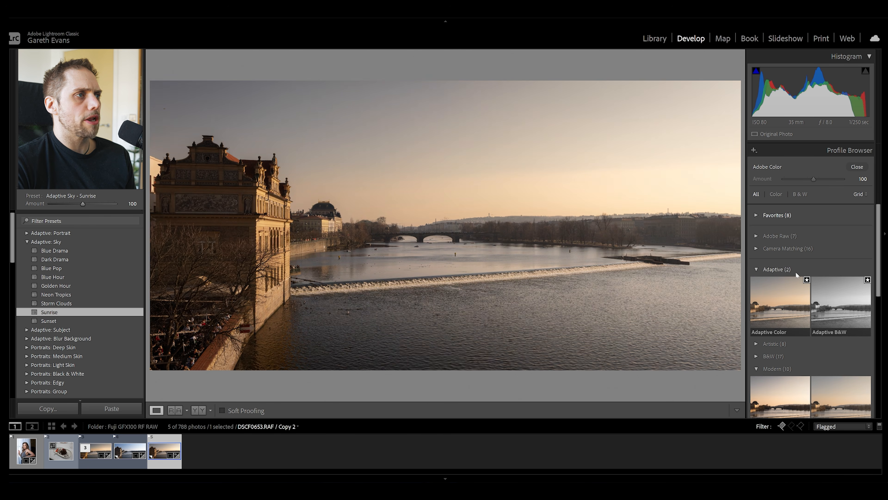
left_click(785, 304)
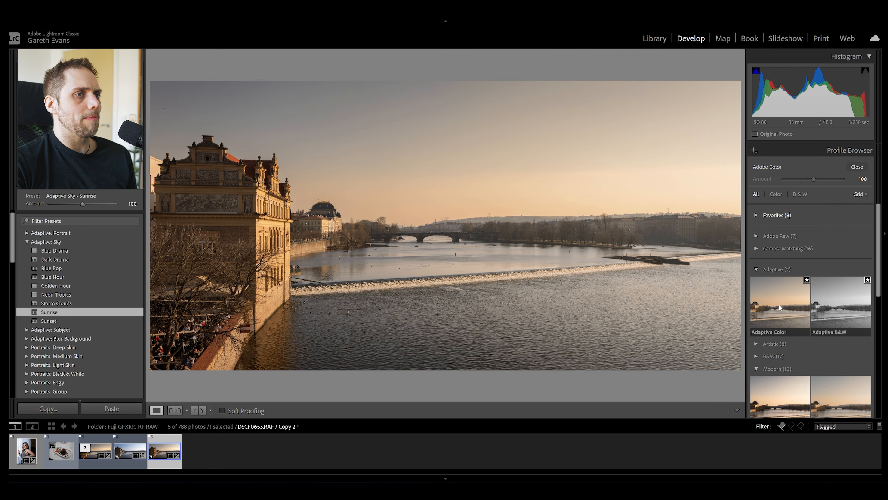
left_click(781, 305)
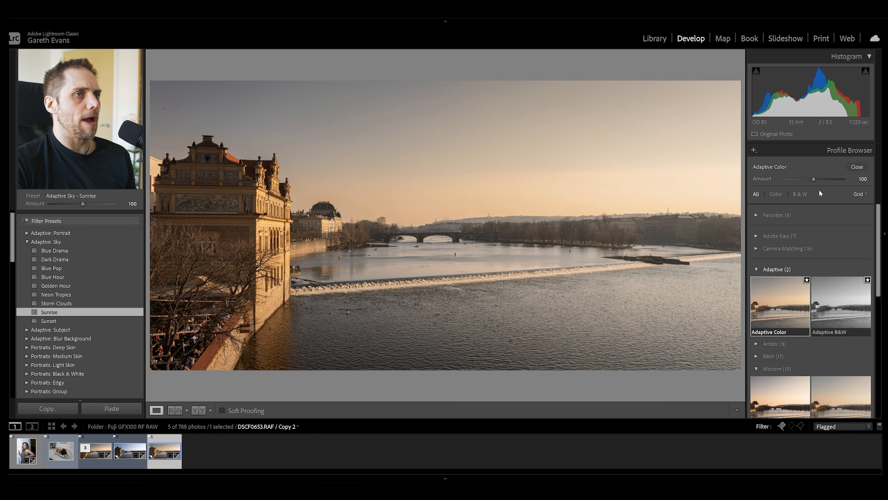
mouse_move(813, 179)
left_mouse_down()
mouse_move(795, 183)
mouse_move(825, 184)
mouse_move(813, 184)
left_mouse_up()
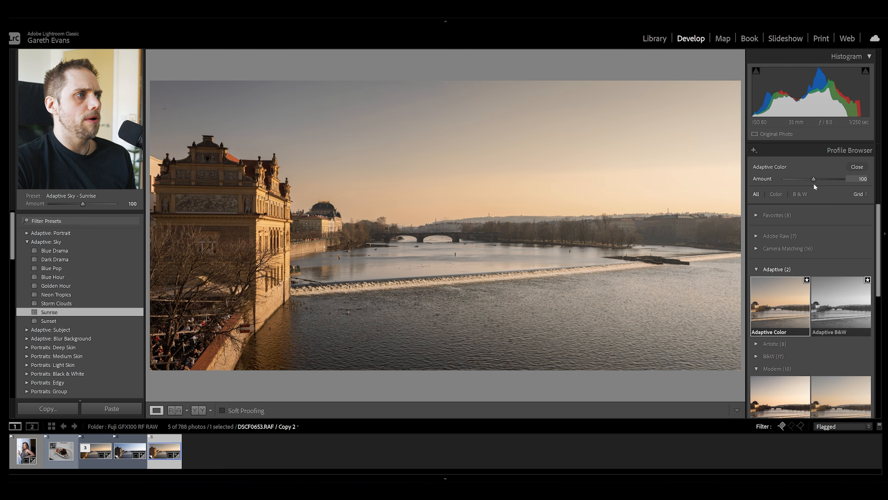
left_click(857, 167)
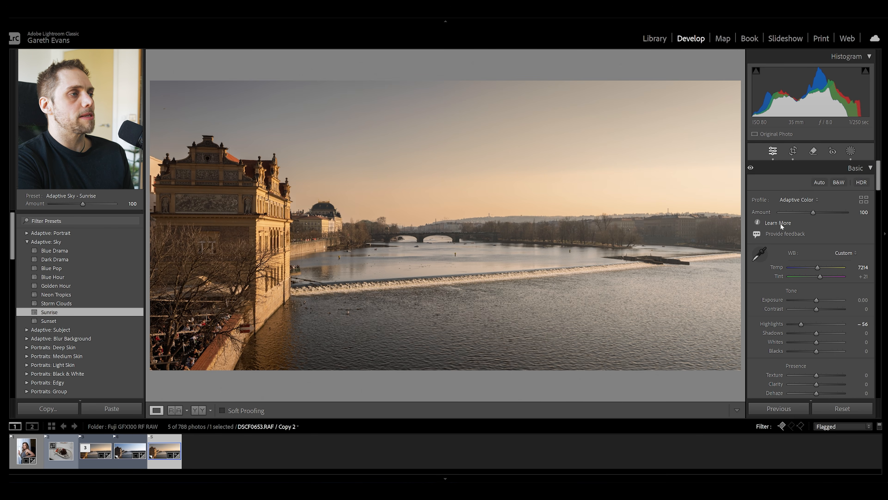
Compare the edit with the original photo, and lower the overall exposure to −0.17.
key("backslash")
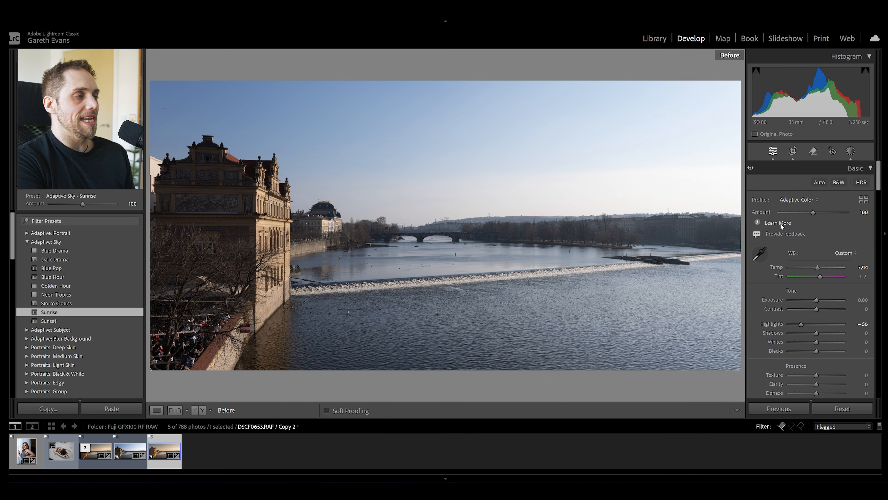
key("backslash")
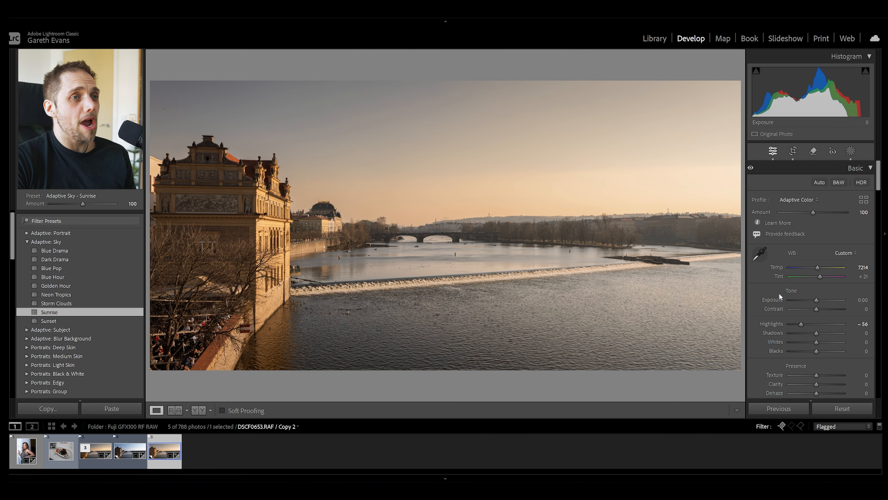
left_click_drag(816, 303, 815, 303)
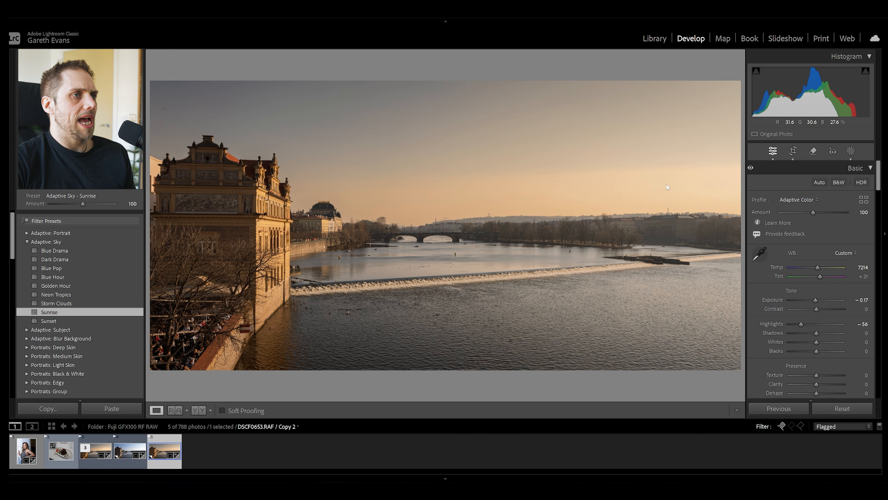
Create a large radial gradient mask centred over the sky and horizon in the right part of the photo.
left_click(850, 152)
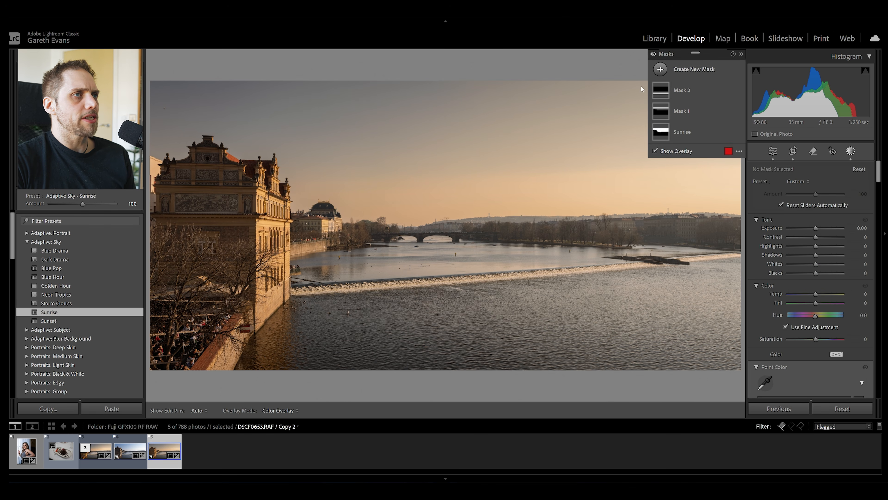
left_click(692, 74)
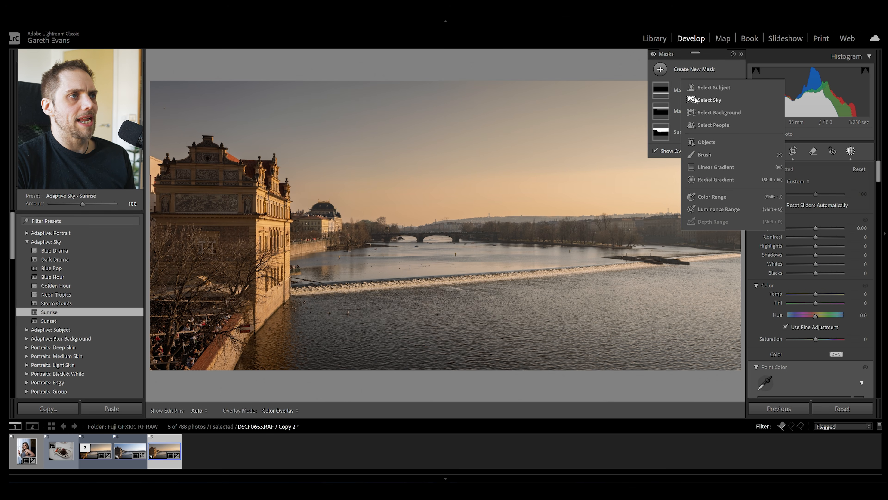
left_click(708, 180)
mouse_move(551, 145)
left_mouse_down()
mouse_move(642, 202)
mouse_move(724, 307)
mouse_move(782, 359)
left_mouse_up()
left_click_drag(533, 228, 620, 258)
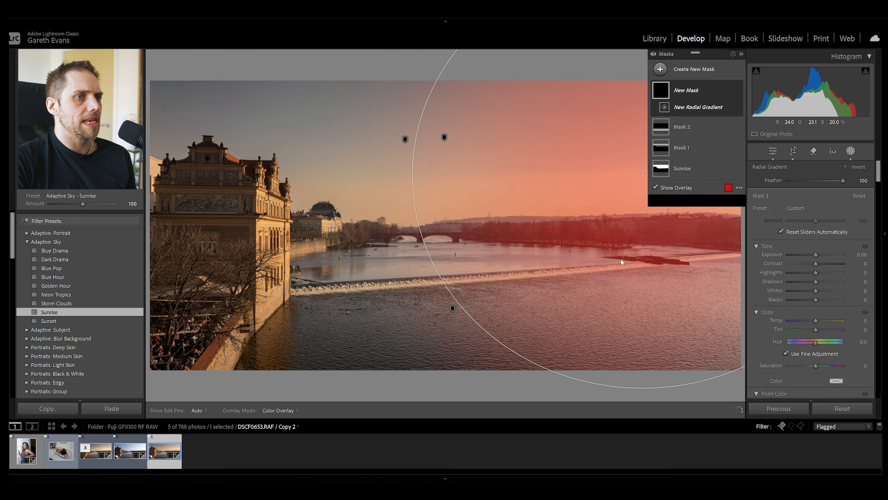
Set the radial gradient mask's exposure to 0.19, temperature to 16 and dehaze to −6.
left_click_drag(816, 259, 817, 258)
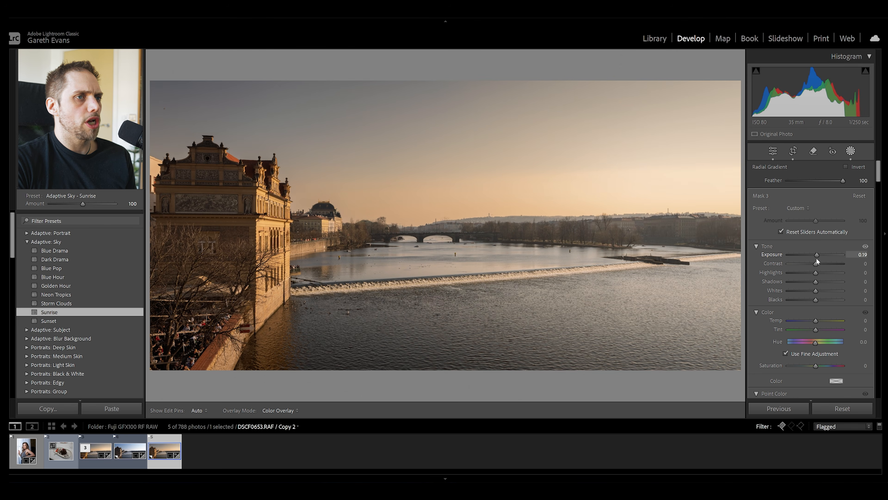
left_click_drag(815, 320, 812, 342)
scroll(769, 317, "down", 10)
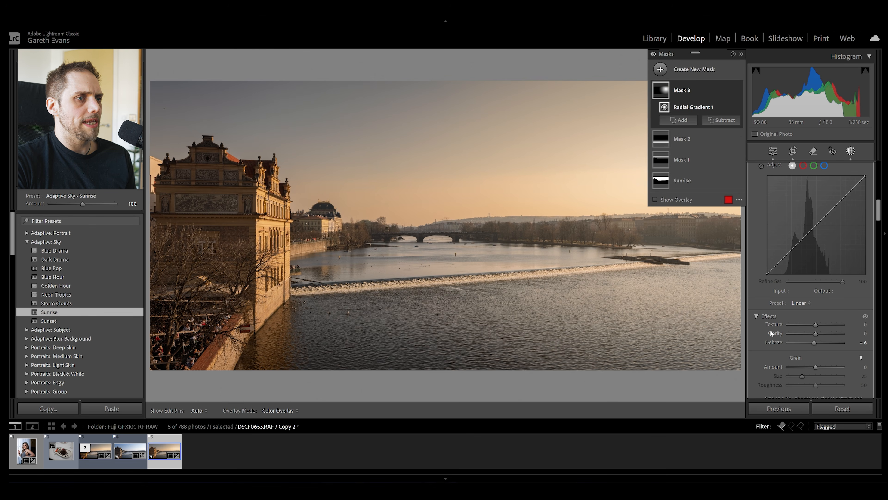
scroll(754, 229, "up", 10)
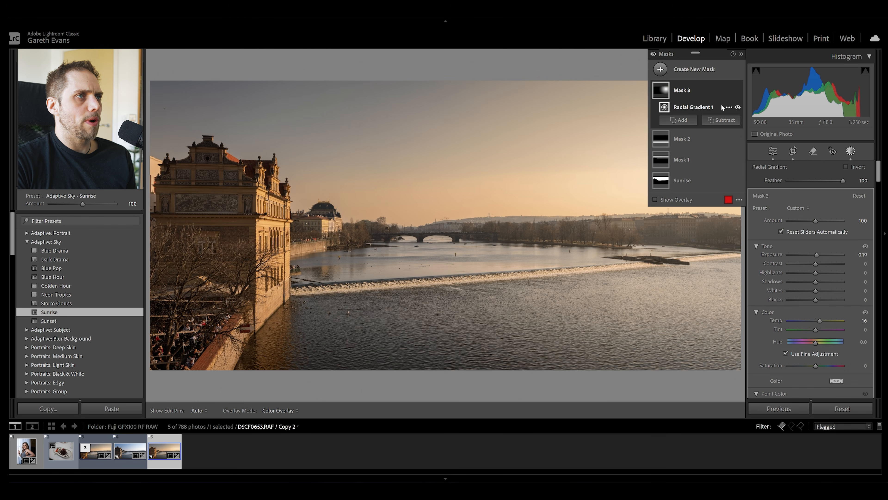
Add a diagonal linear gradient mask fading from the photo's upper right toward its lower left.
left_click(695, 71)
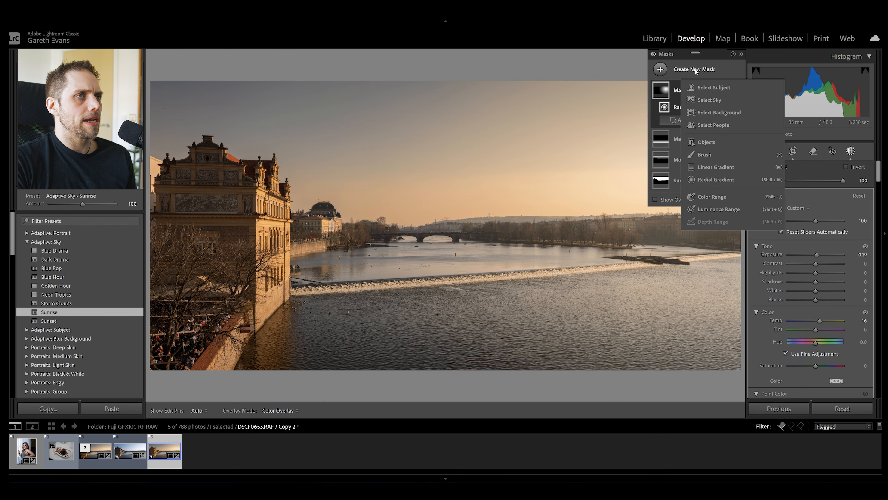
left_click(712, 166)
left_click_drag(642, 164, 120, 351)
left_click_drag(381, 259, 517, 186)
Set the diagonal gradient mask's exposure to 0.09 and dehaze to −10, and leave masking.
left_click_drag(817, 241, 817, 239)
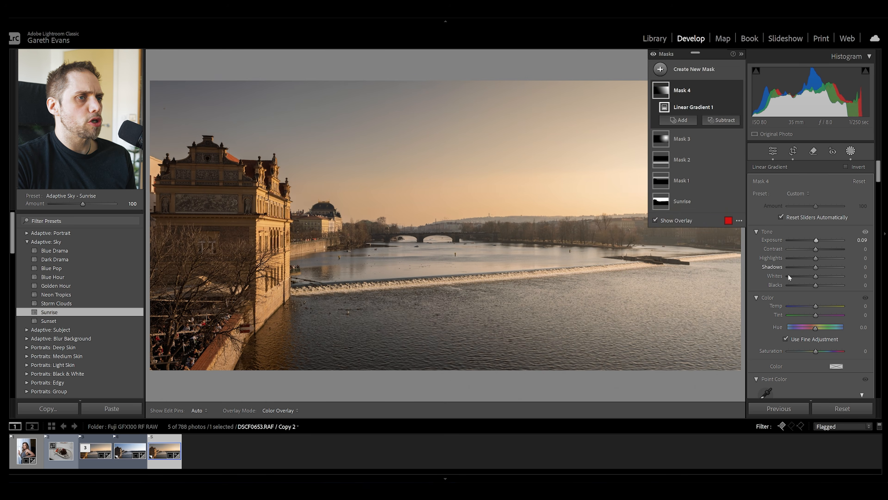
scroll(762, 312, "down", 10)
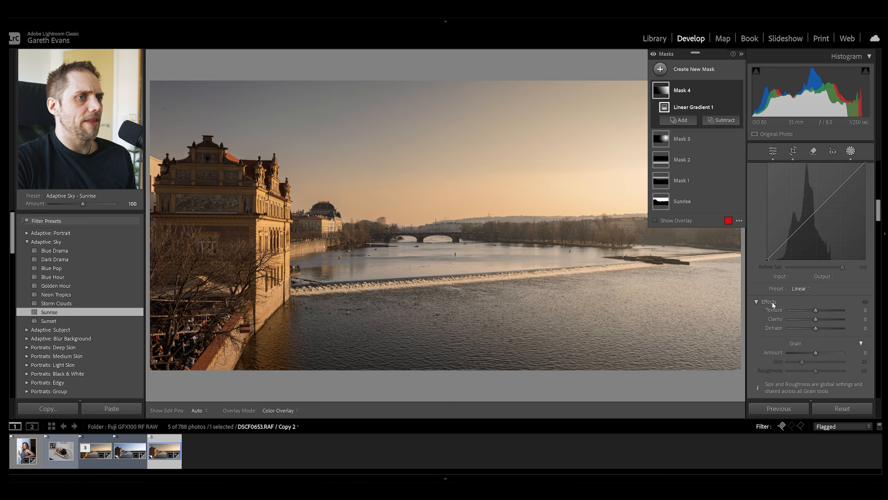
left_click_drag(817, 326, 813, 327)
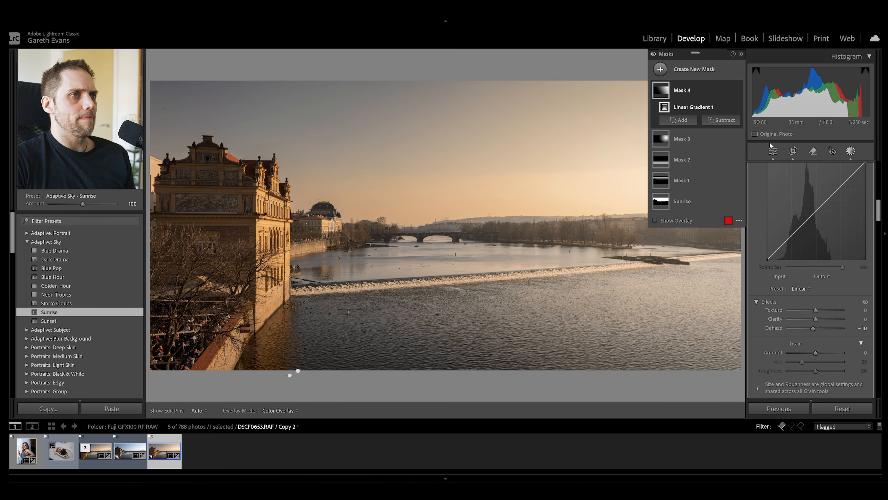
left_click(772, 150)
Lower the photo's overall exposure to −0.34.
scroll(752, 255, "up", 10)
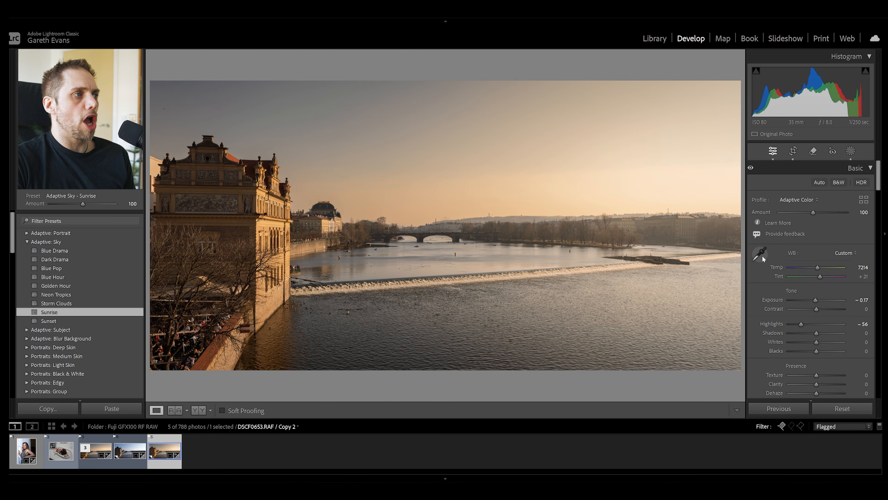
left_click_drag(816, 301, 815, 302)
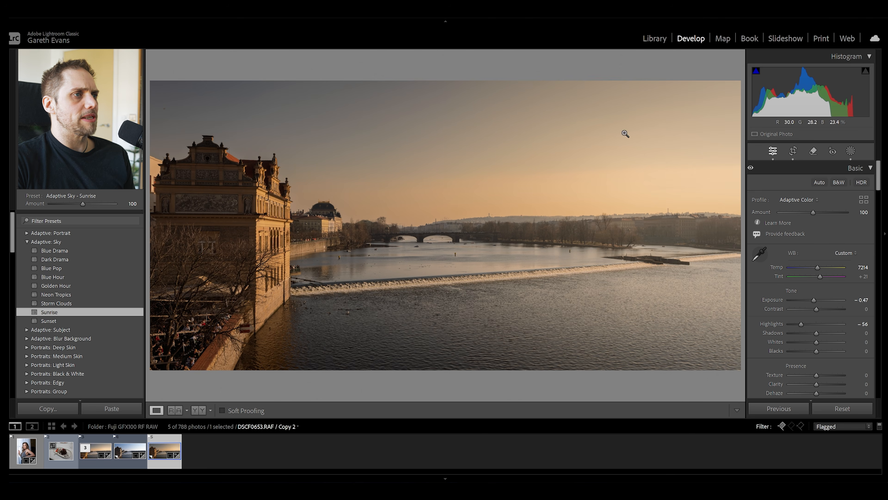
left_click_drag(813, 302, 815, 302)
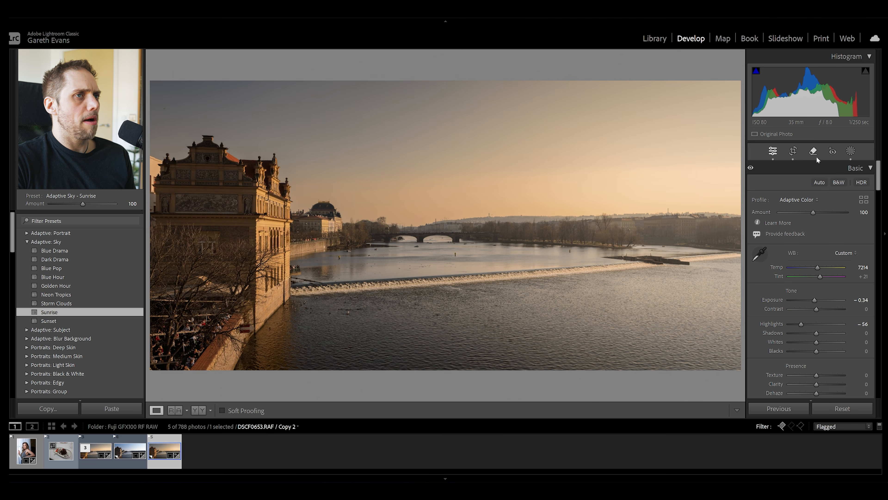
Add a wide, flat radial gradient mask centred on the bridge along the horizon, slightly adjust its exposure, and leave masking.
left_click(850, 153)
left_click(698, 70)
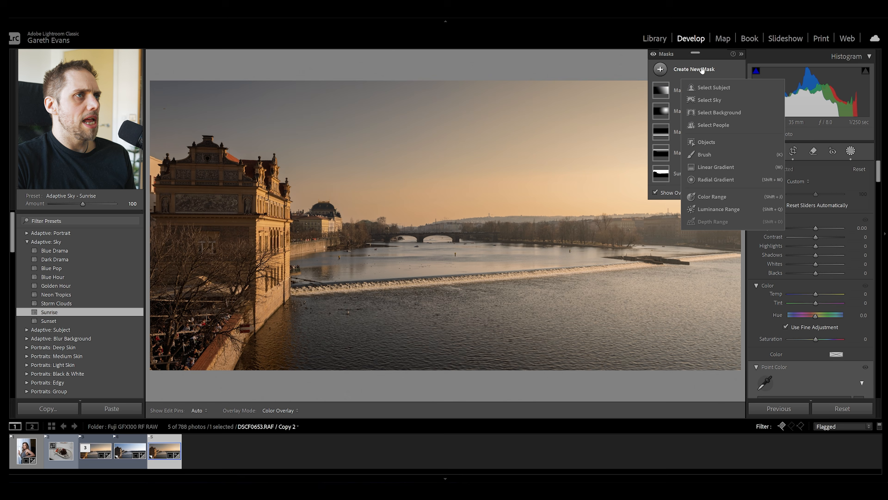
left_click(718, 177)
left_click_drag(351, 234, 672, 261)
left_click_drag(502, 244, 592, 246)
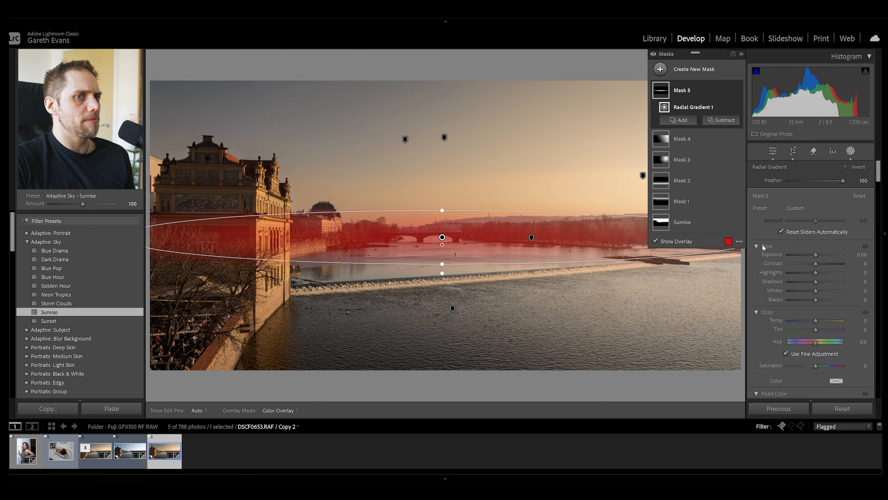
left_click_drag(817, 257, 818, 258)
left_click(777, 154)
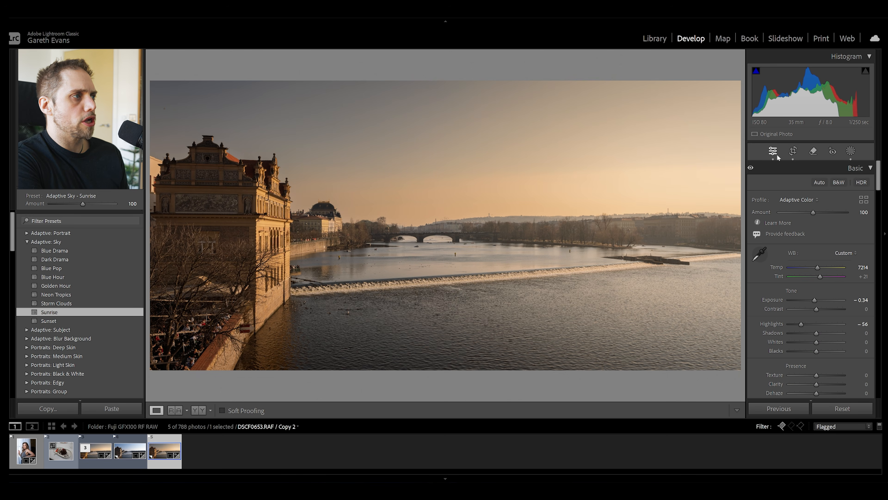
Compare the edited river photo with its unedited original several times, ending on the edited version.
key("backslash")
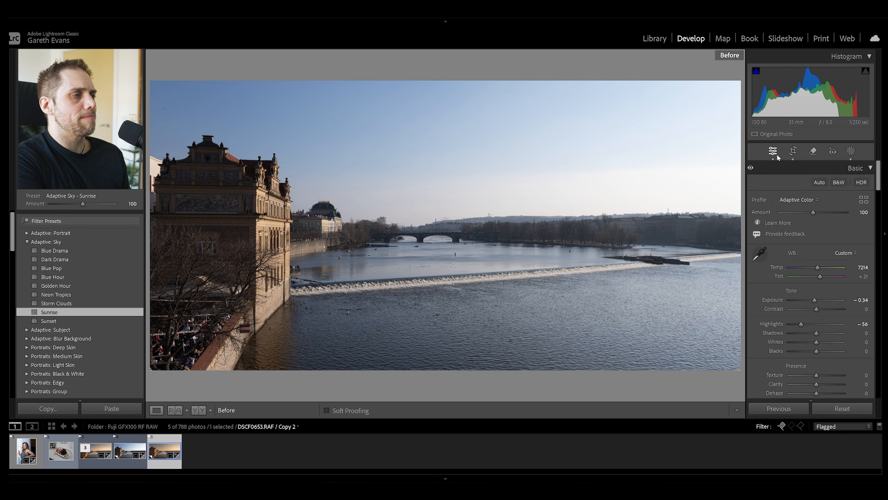
key("backslash")
key("backslash")
key("backslash")
key("backslash")
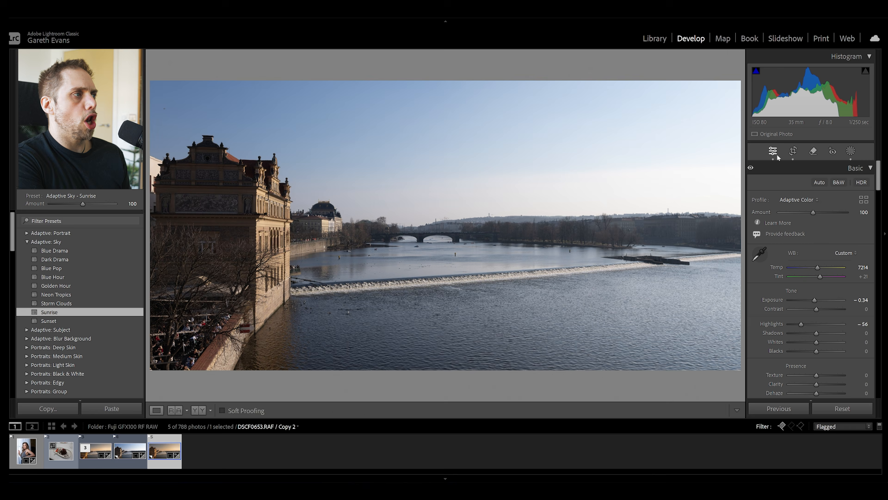
key("backslash")
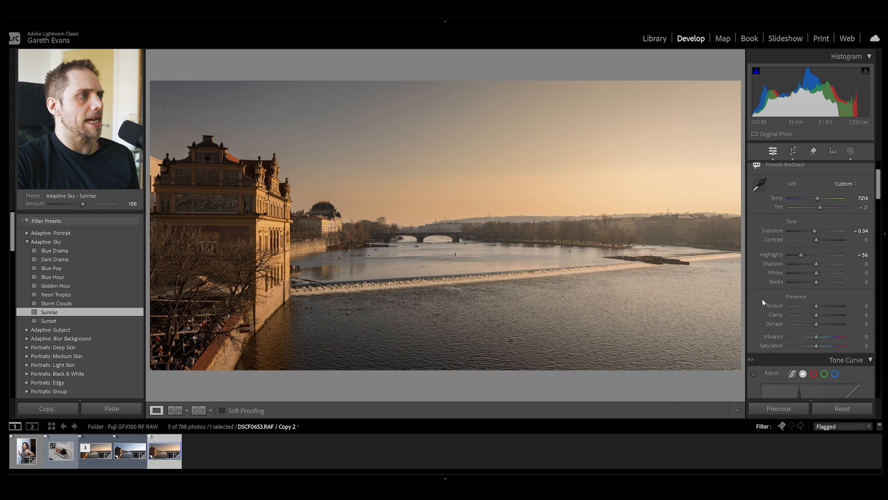
Raise the photo's overall vibrance to +15.
scroll(762, 295, "down", 3)
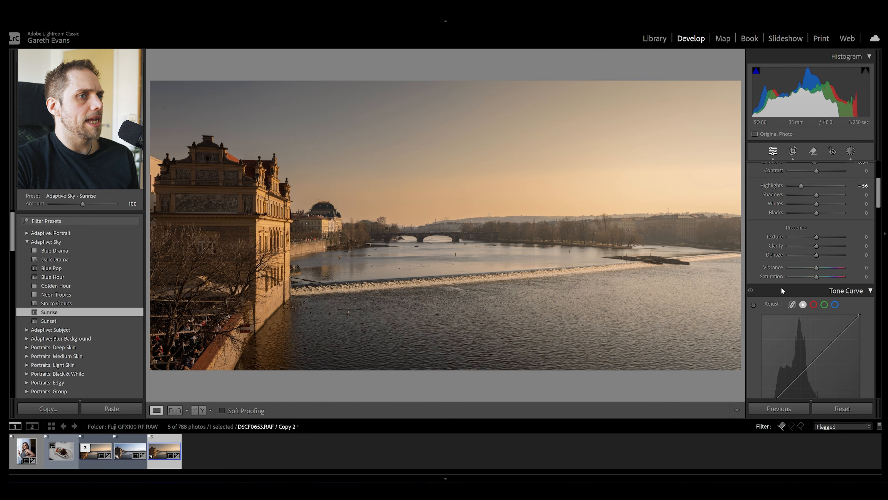
left_click_drag(817, 269, 821, 270)
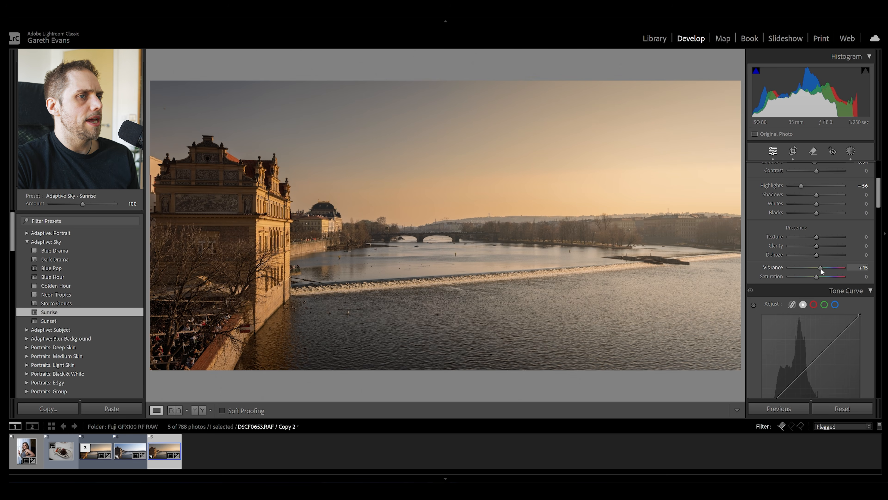
scroll(797, 272, "up", 6)
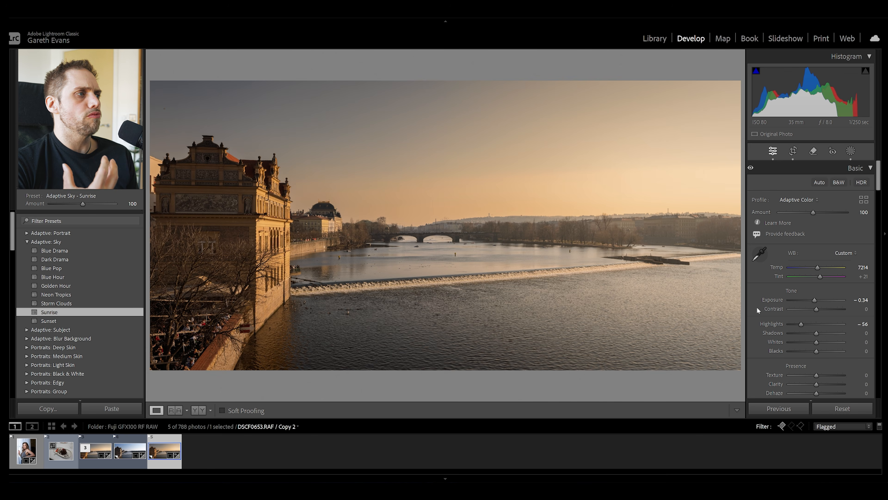
In the Color Mixer, set hue to Orange −14, Yellow −5 and Blue −5, and saturation to Purple −34 and Magenta −40.
scroll(757, 306, "down", 10)
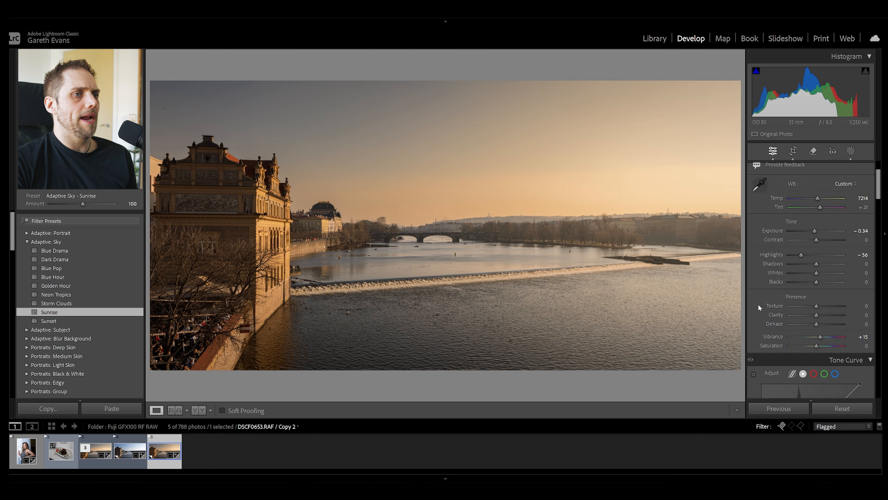
scroll(764, 301, "down", 3)
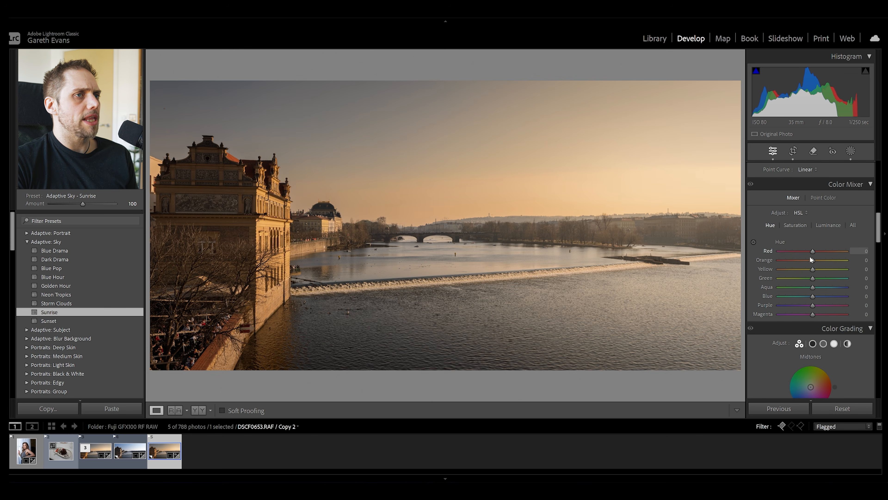
left_click_drag(812, 259, 811, 259)
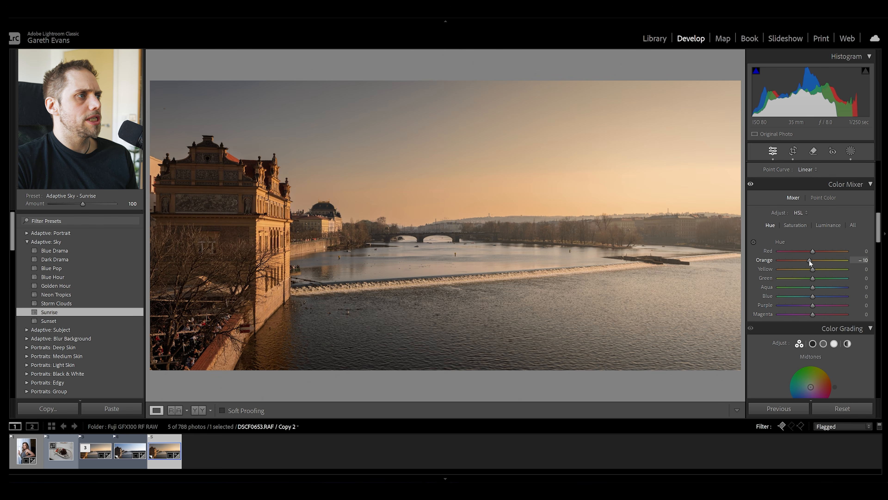
left_click_drag(809, 260, 809, 270)
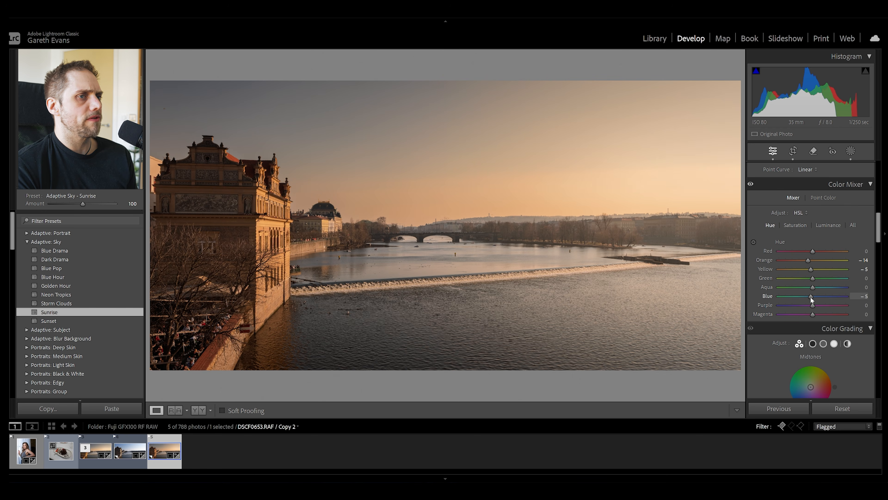
left_click(798, 225)
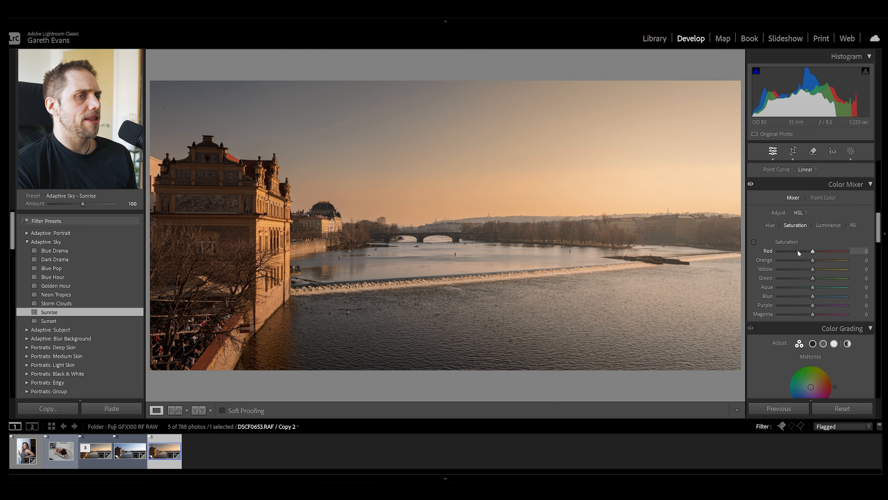
mouse_move(812, 304)
left_mouse_down()
mouse_move(804, 305)
mouse_move(817, 315)
mouse_move(804, 314)
left_mouse_up()
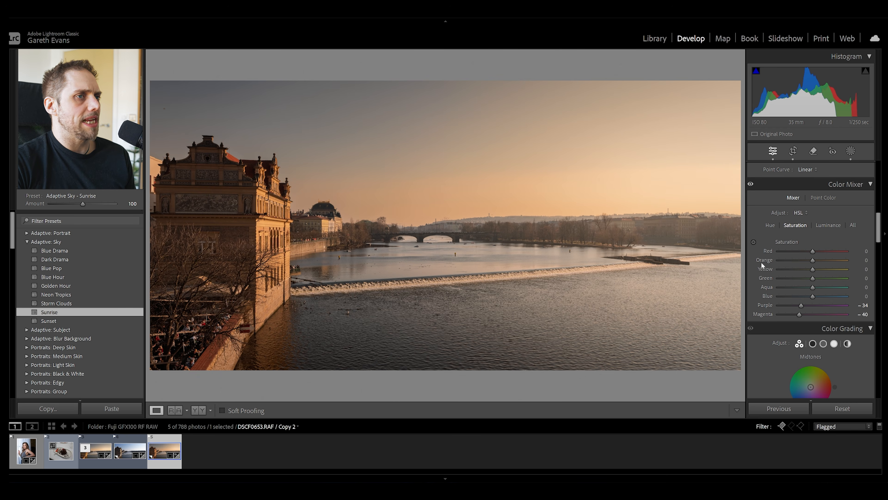
Set the photo's tint to +18 and highlights to −42, comparing with the unedited original in between.
scroll(761, 262, "up", 10)
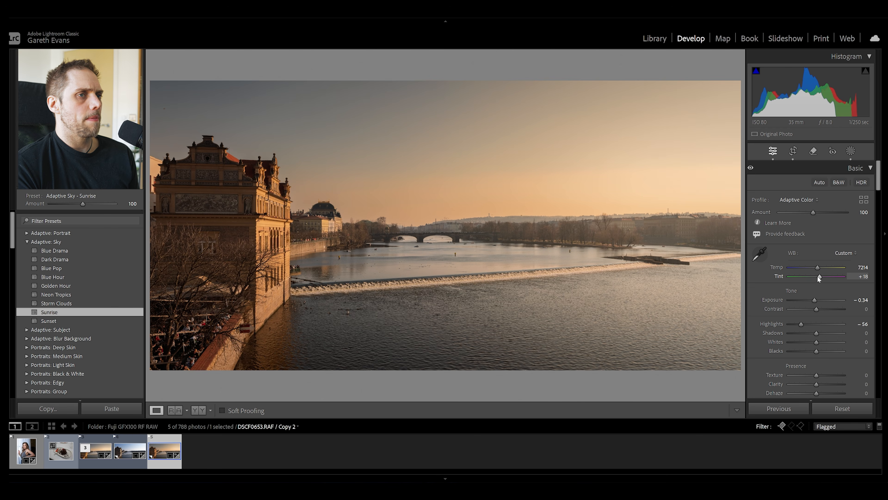
left_click_drag(819, 277, 819, 278)
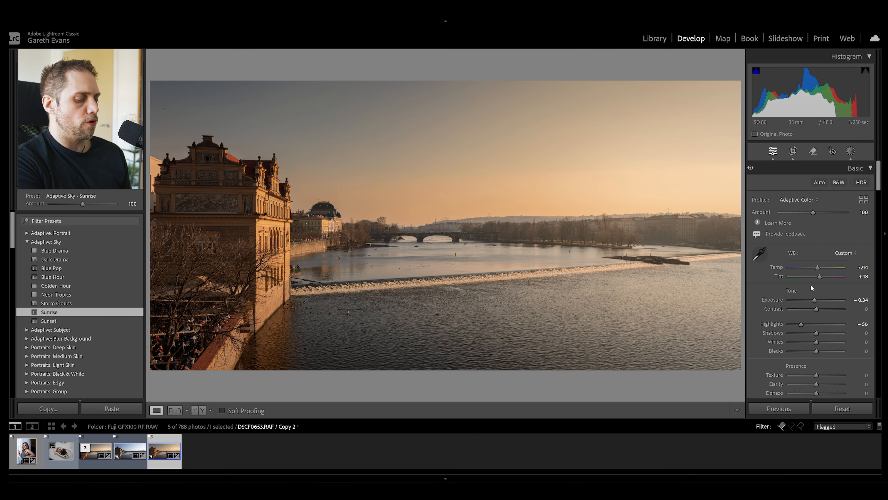
key("backslash")
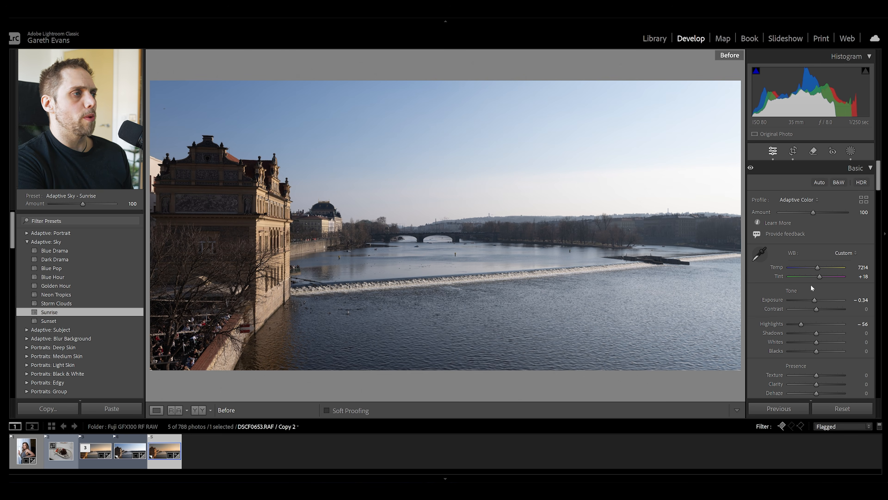
key("backslash")
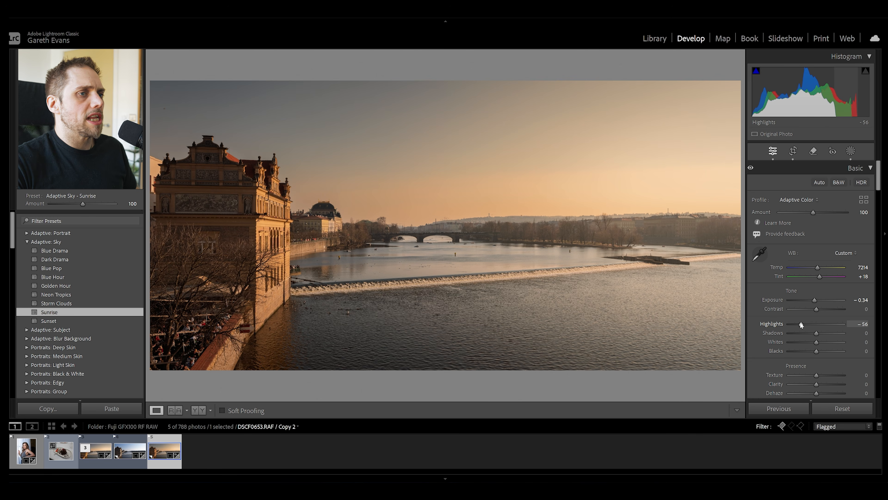
left_click_drag(805, 325, 805, 325)
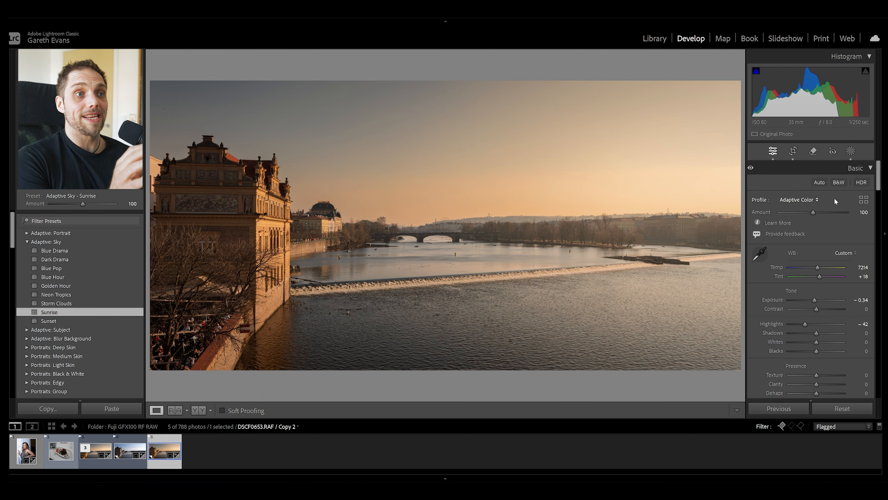
Open the Profile Browser and apply the Adaptive Color profile to the chocolate dessert photo DSCF0570.RAF.
left_click(862, 199)
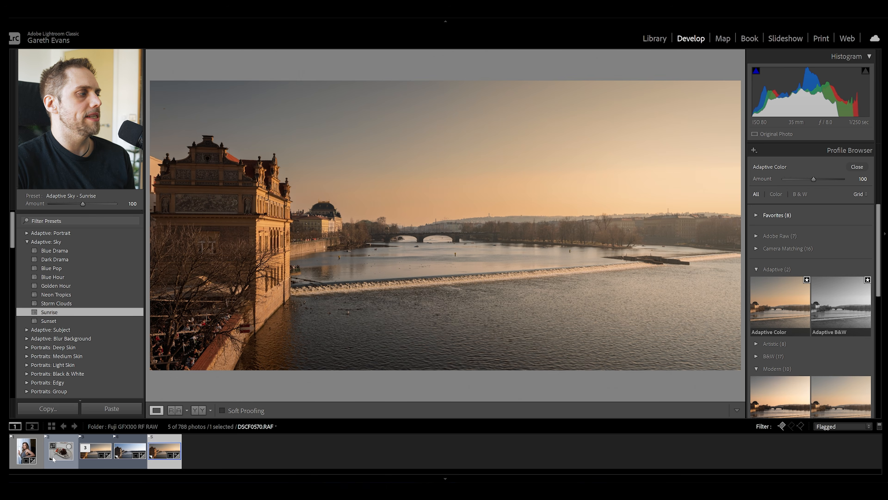
left_click(59, 459)
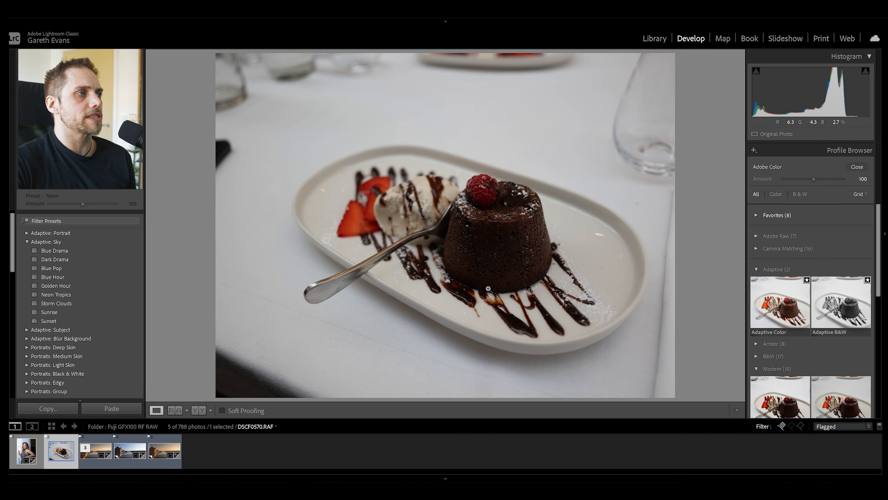
mouse_move(772, 309)
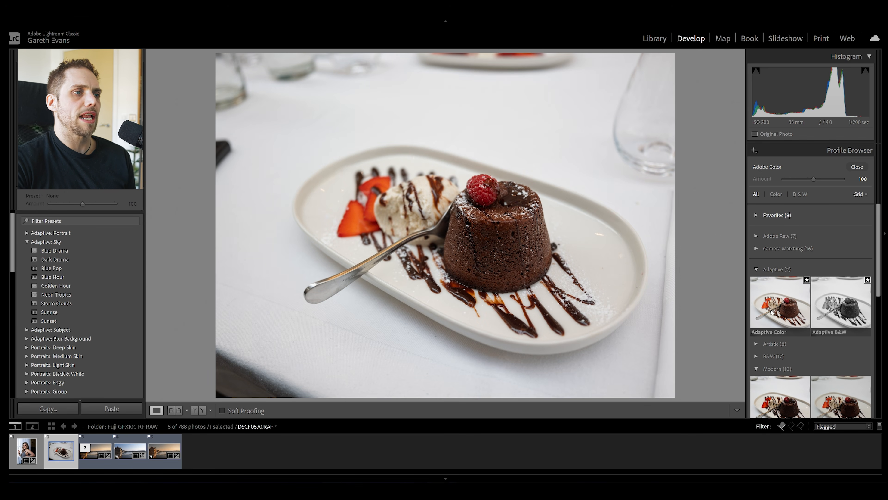
left_click(771, 311)
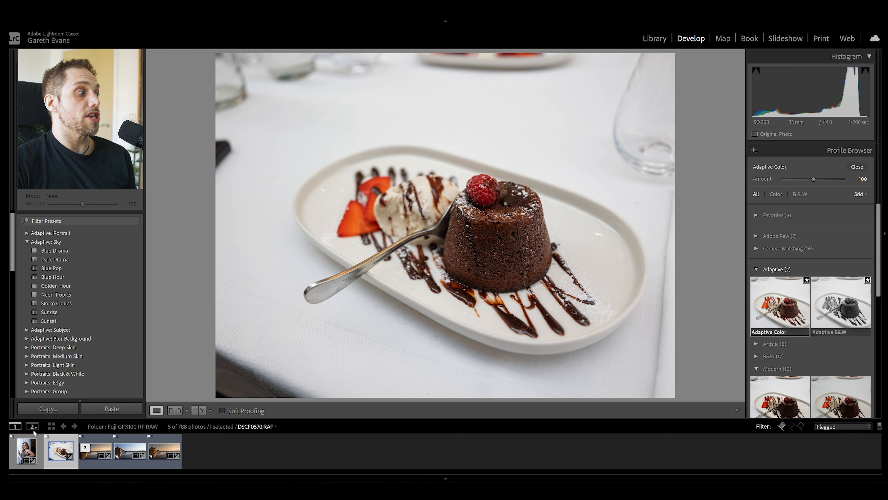
View the portrait photo DSCF0288.RAF with its profile previews, and return to the edited river photo, Copy 2.
left_click(26, 452)
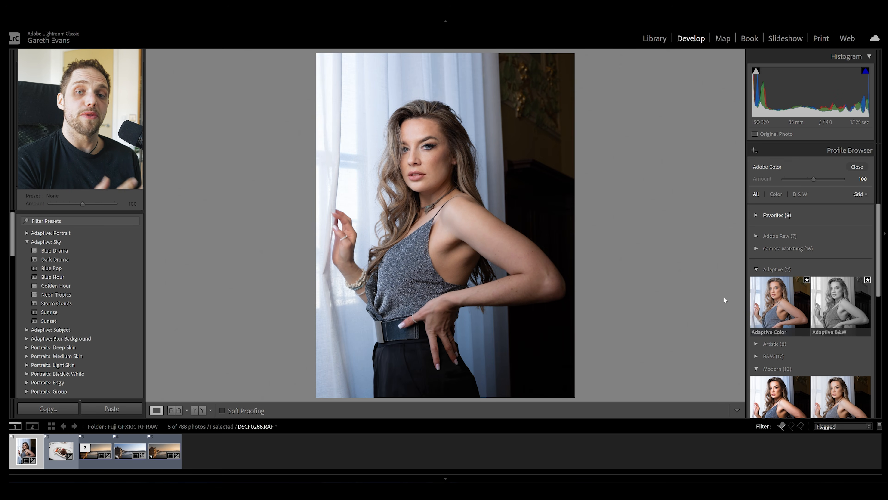
left_click(157, 454)
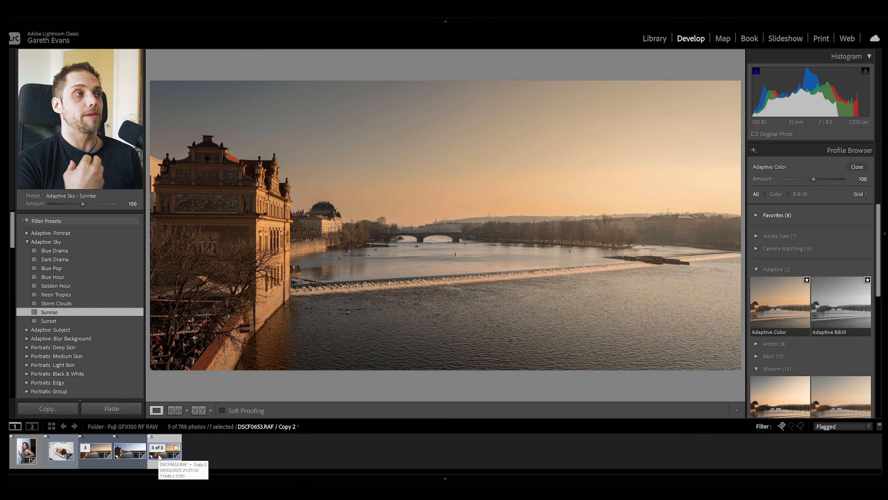